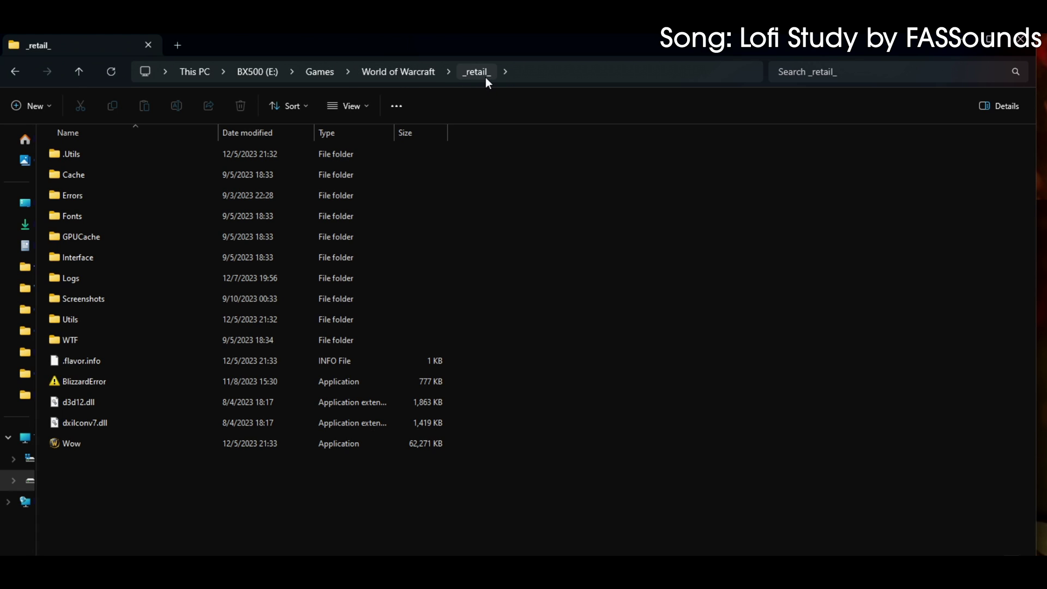
# - Rename the WTF folder inside _retail_ to WTFold
pyautogui.click(139, 341)
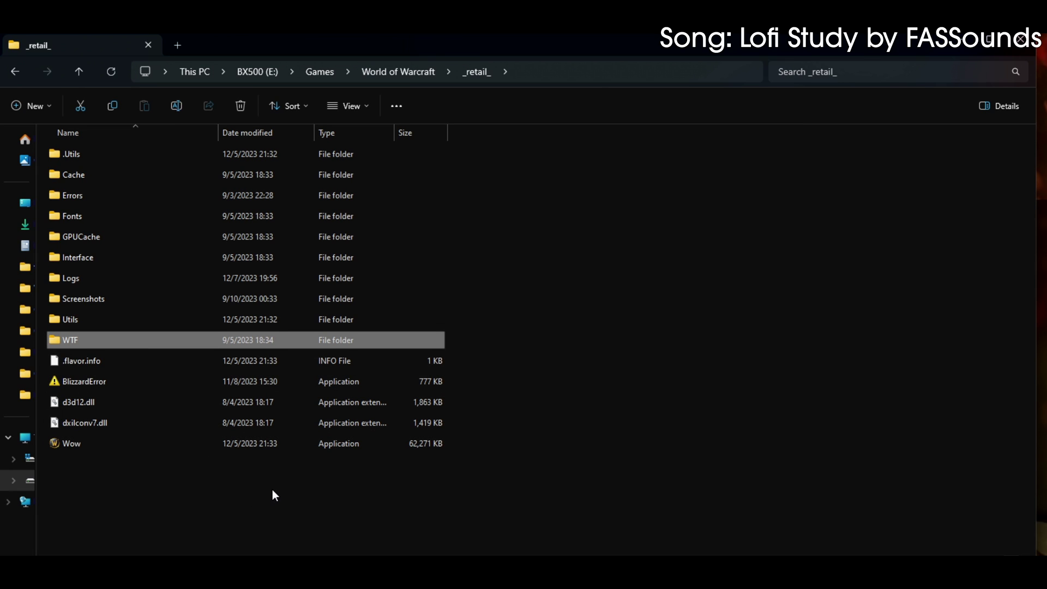
pyautogui.press('F2')
pyautogui.write('old')
pyautogui.press('Return')
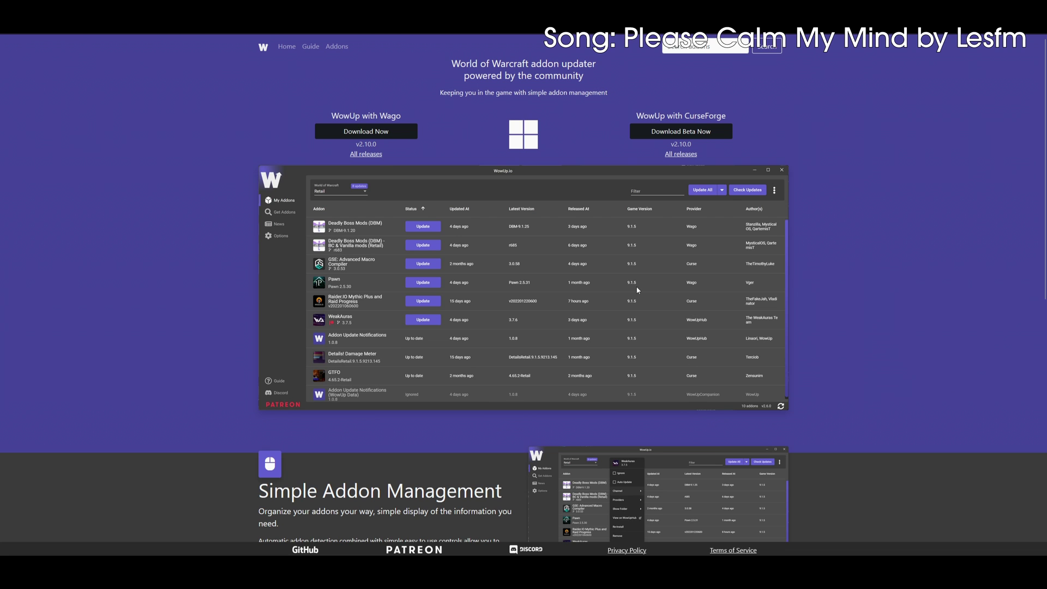
# - Download the WowUp with CurseForge v2.10.0 installer from the WowUp.io site
pyautogui.moveTo(635, 115); pyautogui.dragTo(727, 115)
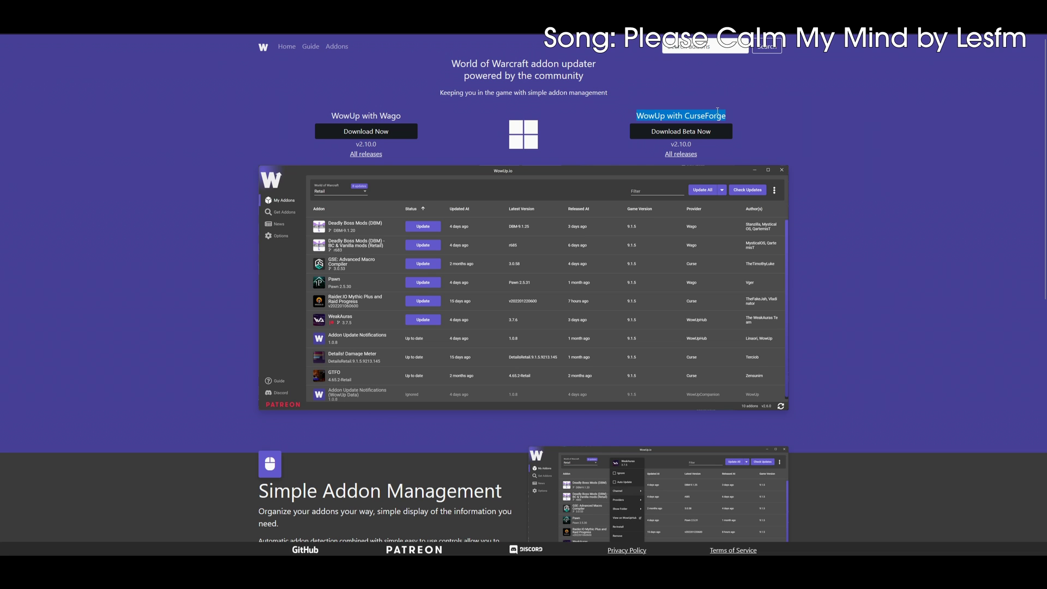
pyautogui.click(676, 131)
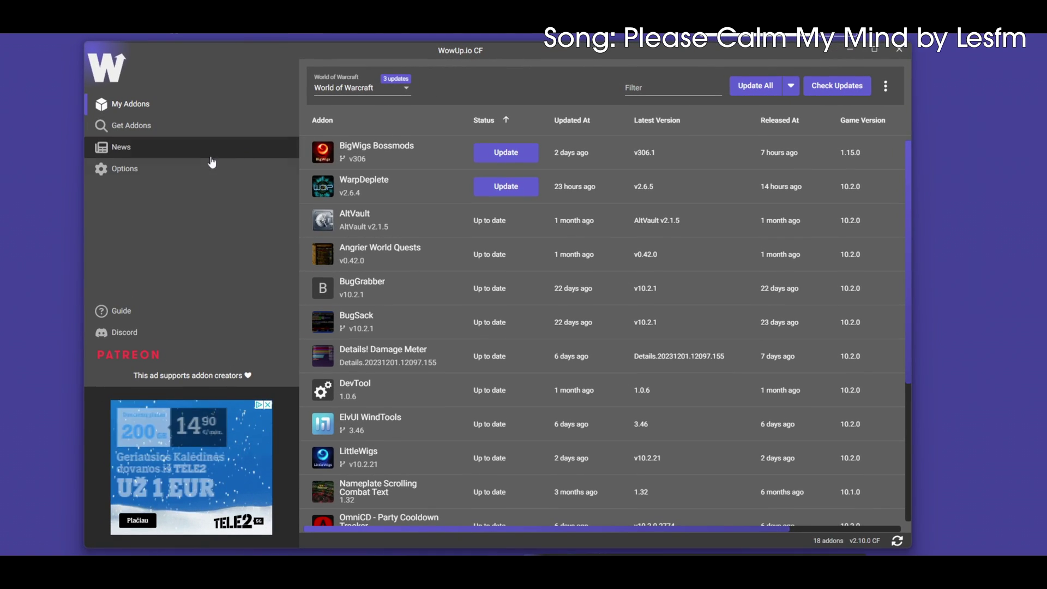
# - Review the game client settings in Options, then look over the installed addon list
pyautogui.click(202, 171)
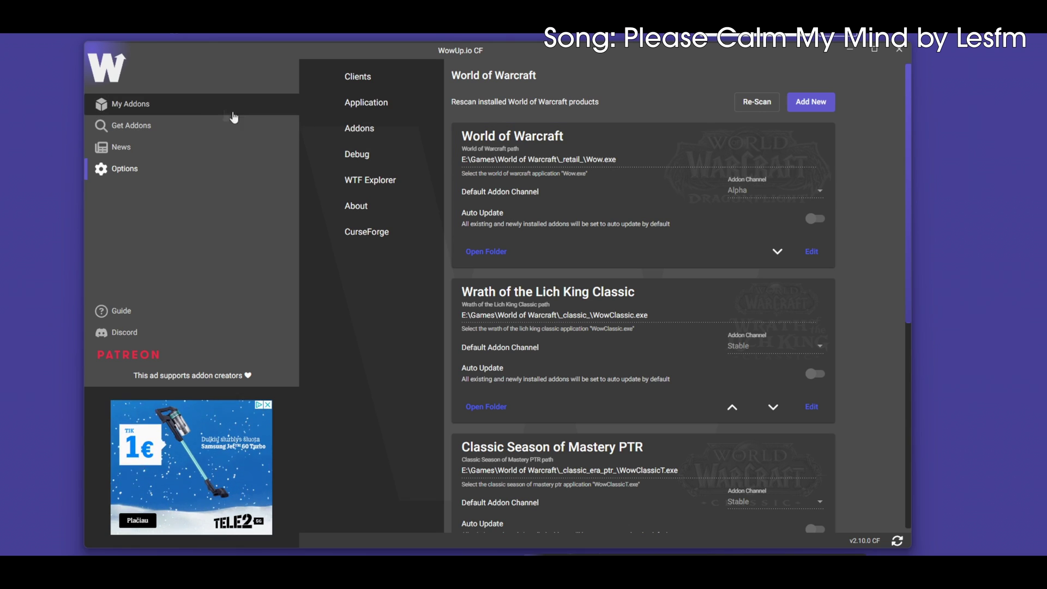
pyautogui.click(213, 107)
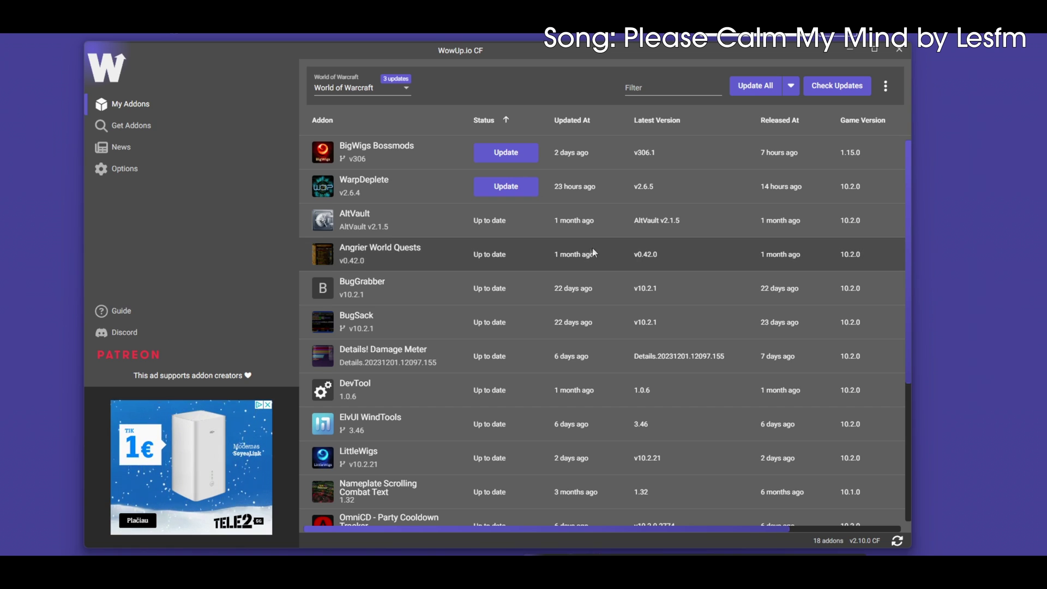
pyautogui.scroll(-5, 594, 268)
pyautogui.scroll(5, 630, 289)
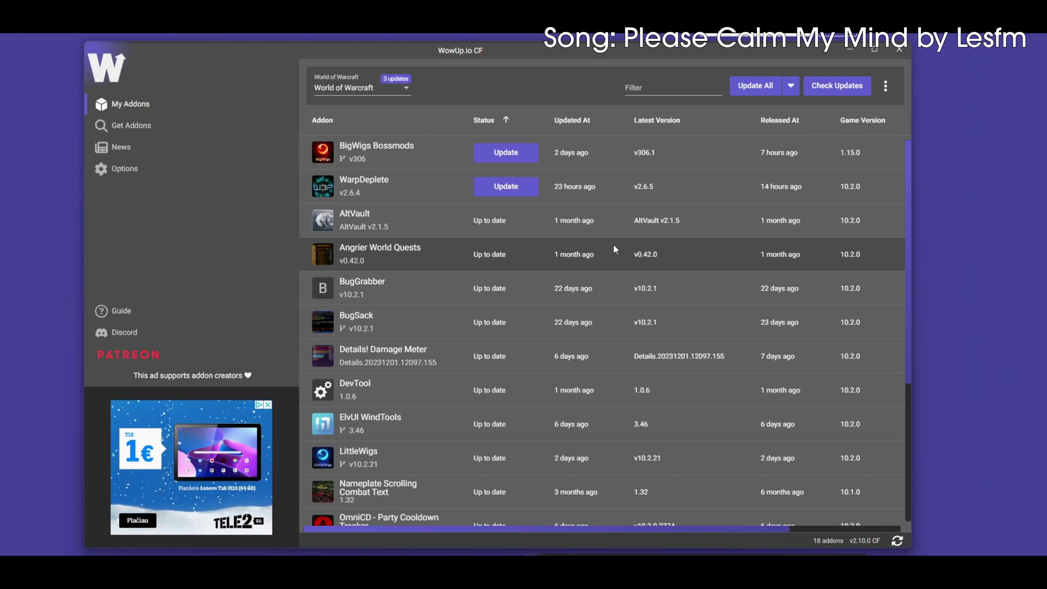
pyautogui.scroll(-2, 606, 237)
pyautogui.scroll(2, 607, 238)
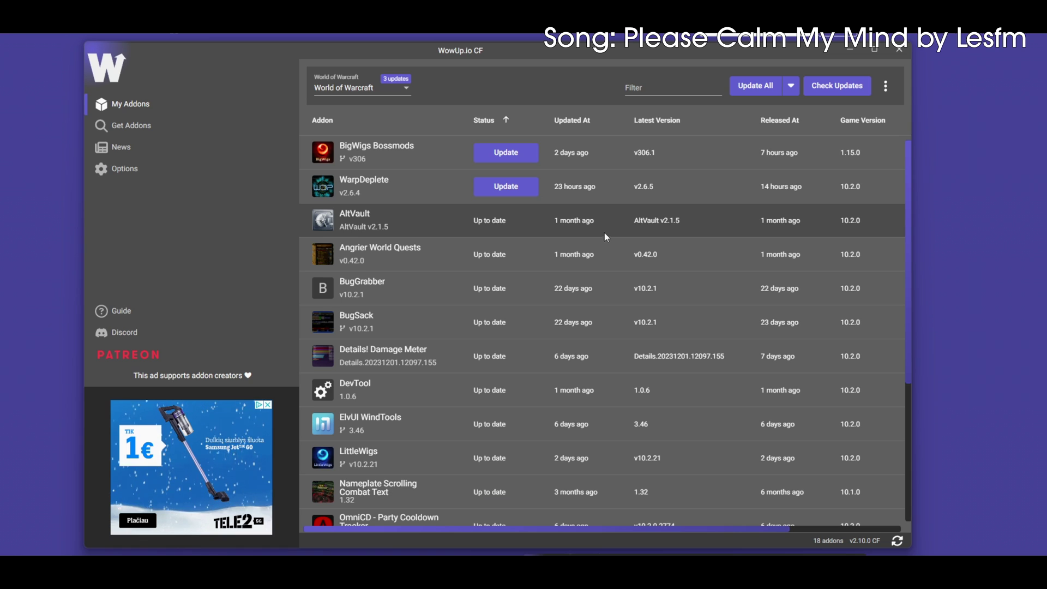
pyautogui.click(886, 86)
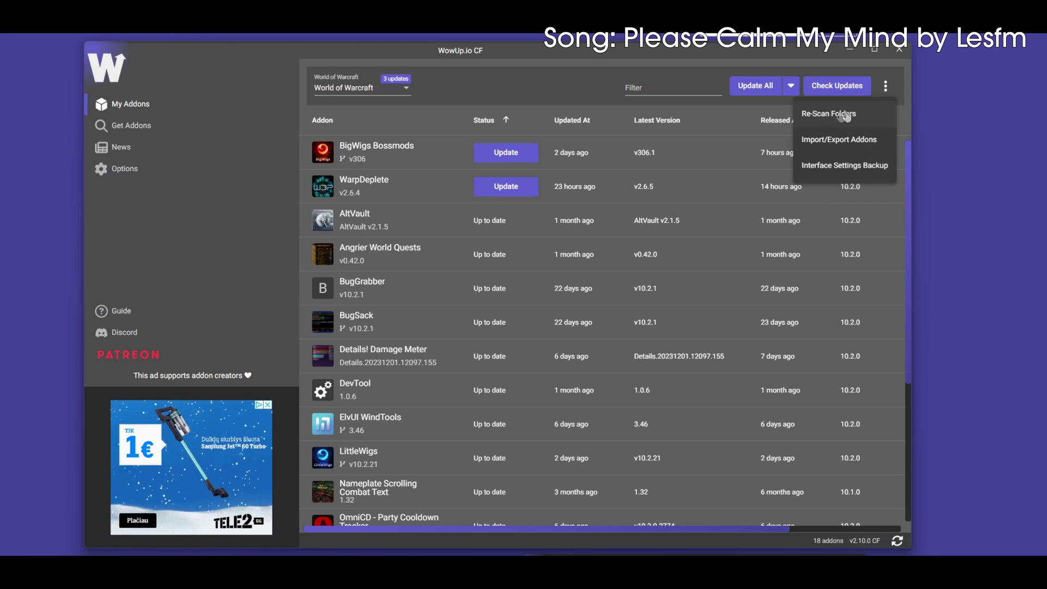
pyautogui.click(885, 84)
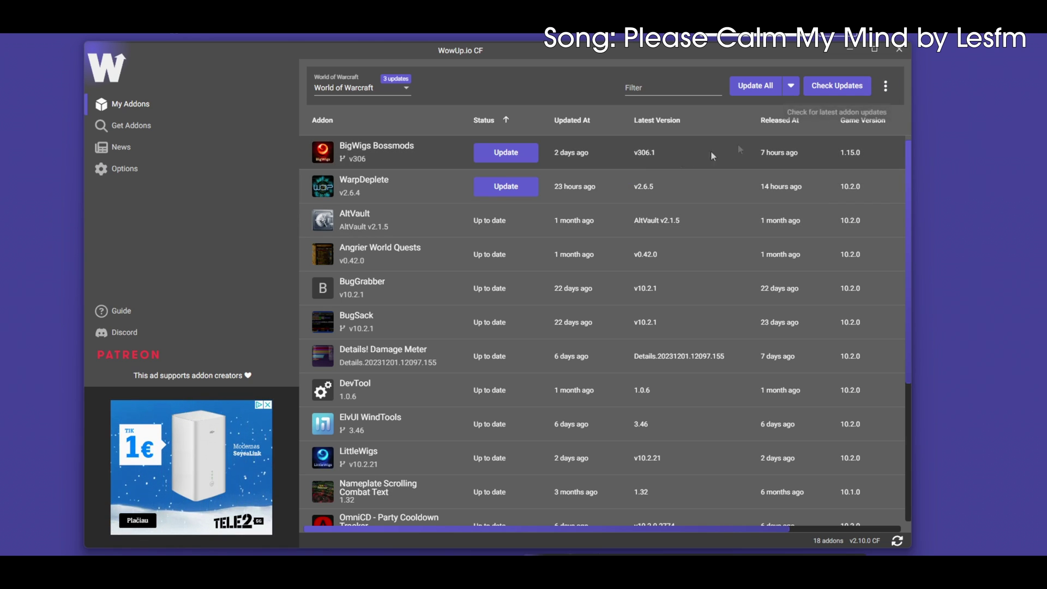
# - Update all addons, bringing BigWigs Bossmods to v306.1 and WarpDeplete to v2.6.5
pyautogui.click(752, 86)
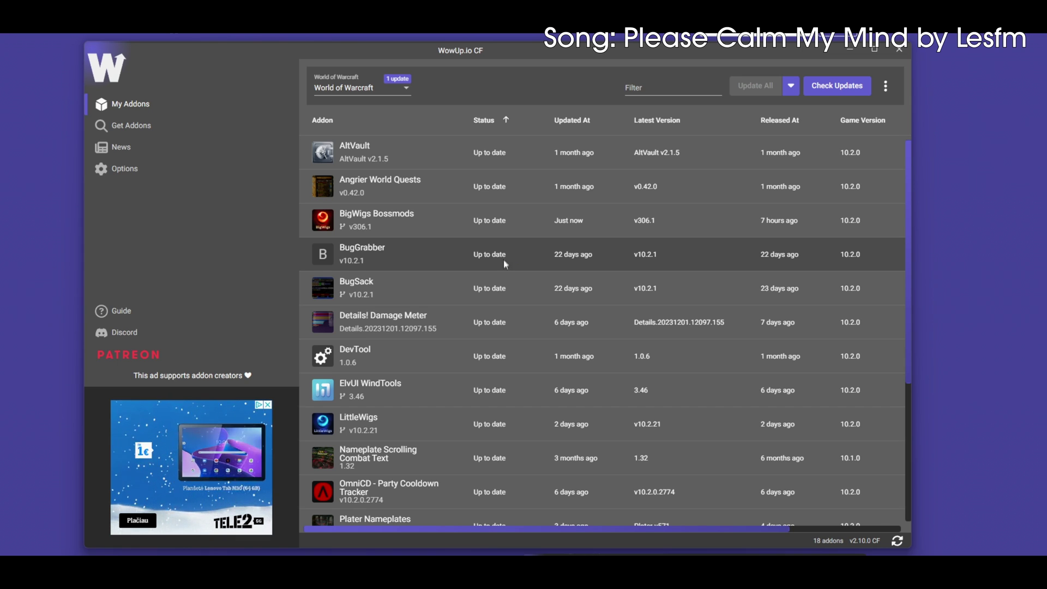
pyautogui.scroll(-4, 503, 260)
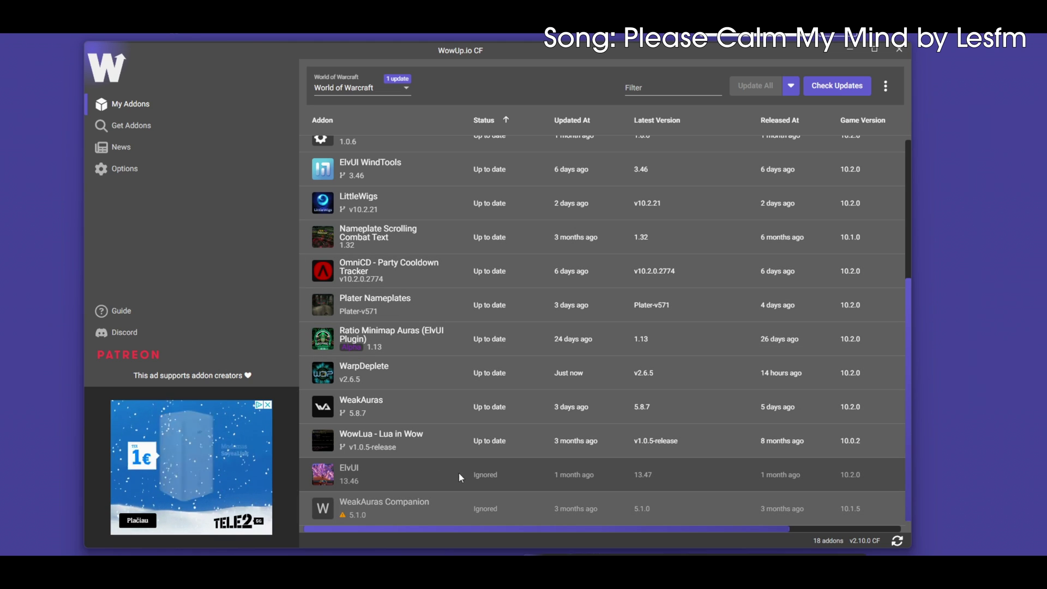
pyautogui.scroll(4, 436, 467)
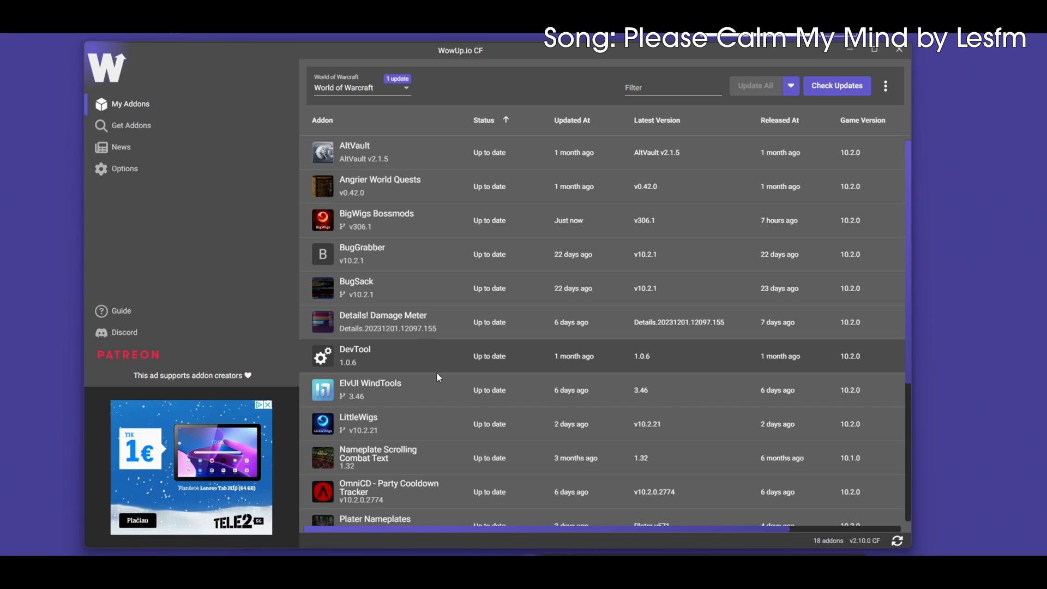
# - Search Get Addons for World of Warcraft with the term 'el' to find ElvUI
pyautogui.click(180, 131)
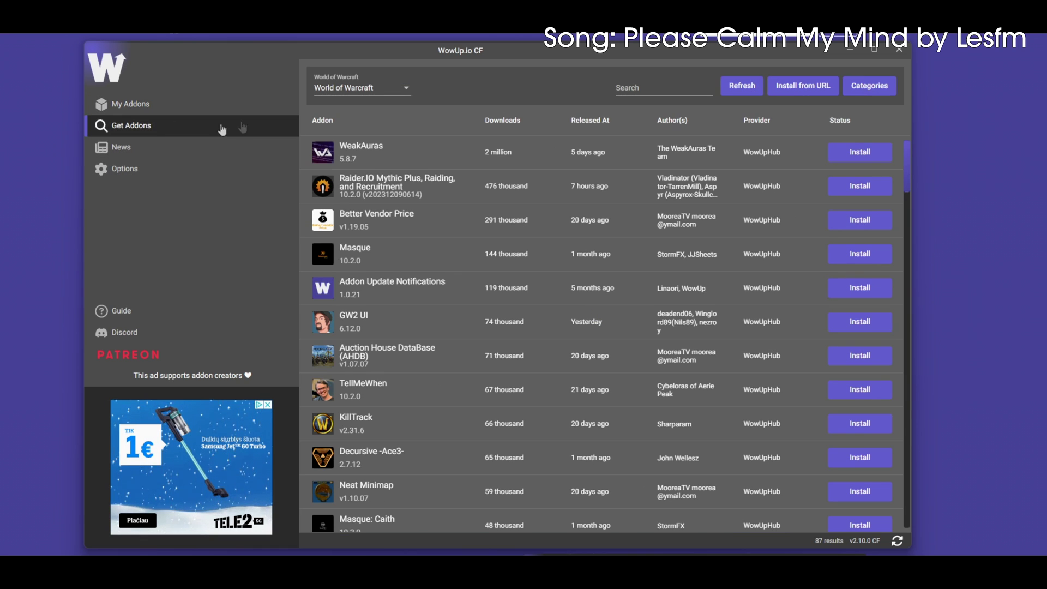
pyautogui.click(365, 89)
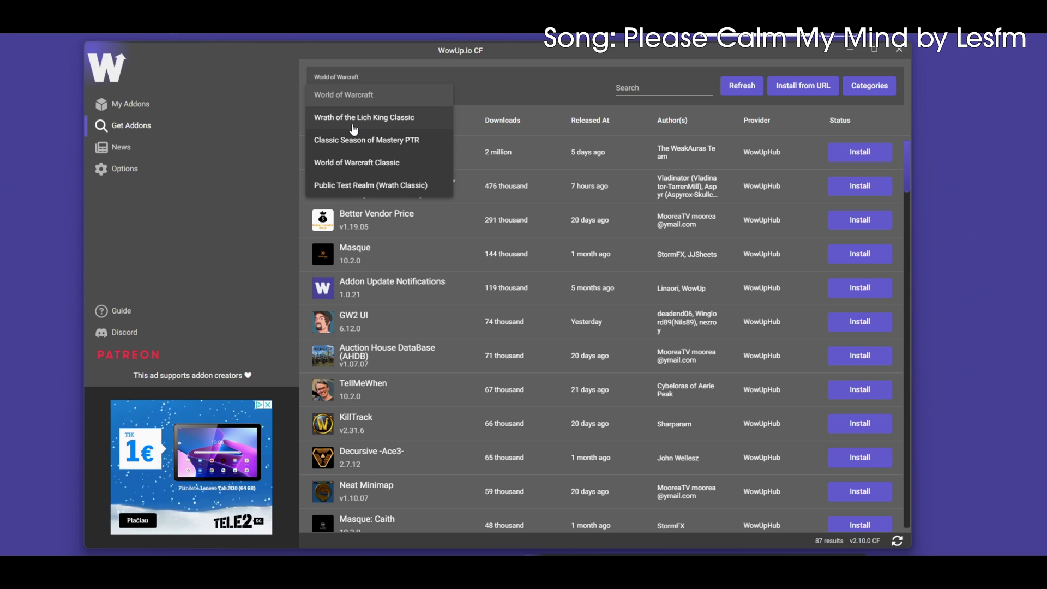
pyautogui.click(456, 66)
pyautogui.click(645, 85)
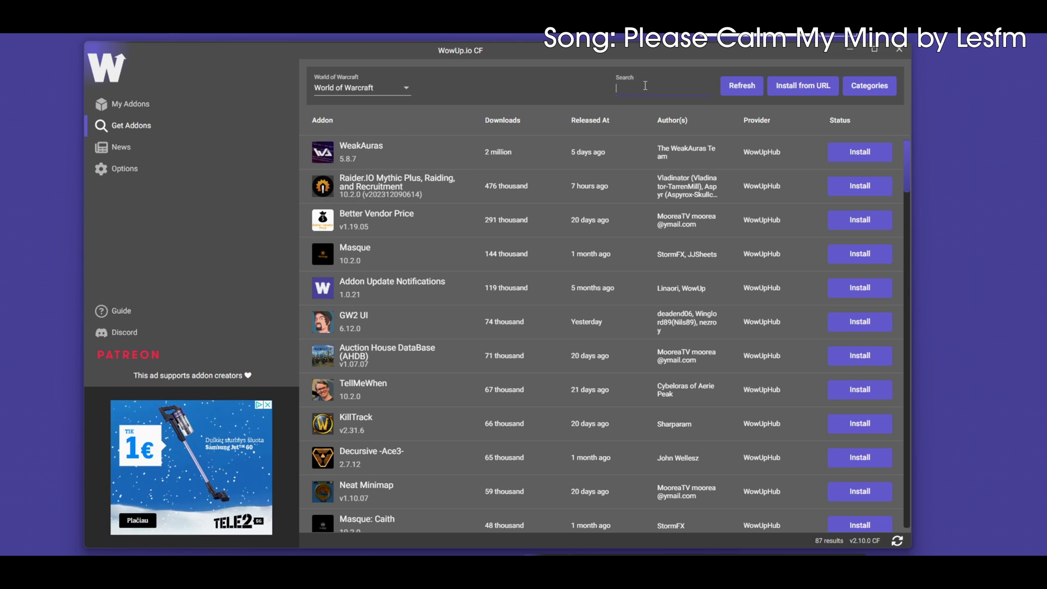
pyautogui.write('elvui')
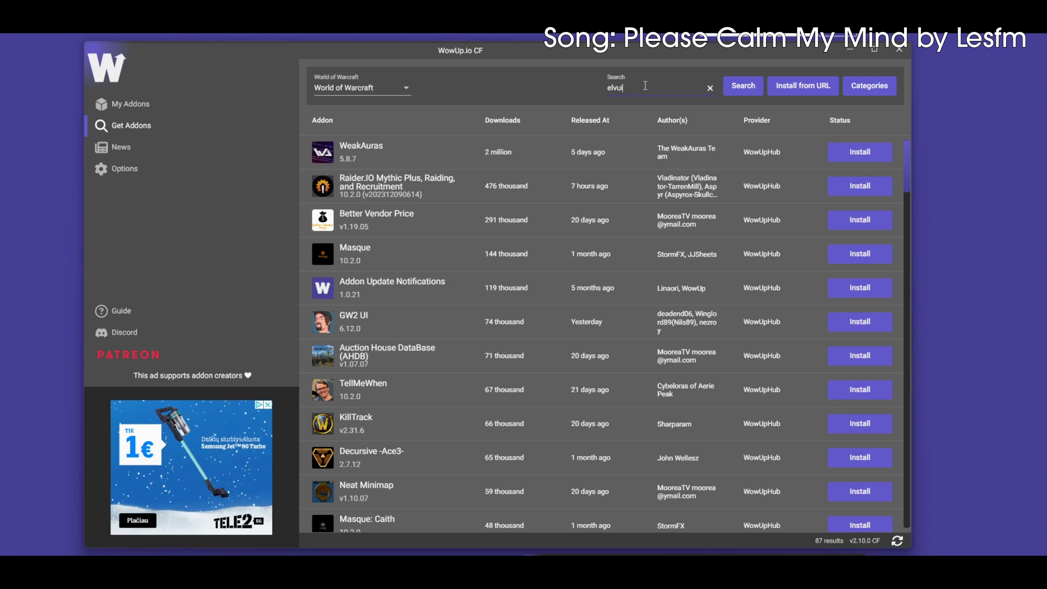
pyautogui.press('Return')
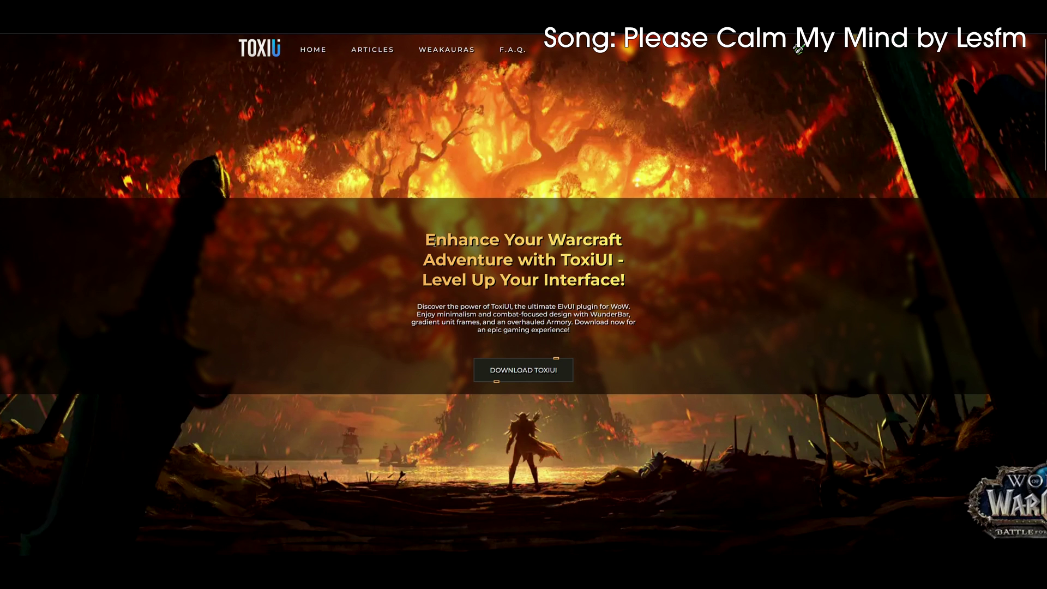
# - Open ToxiUI's CurseForge page and scroll down to its Required AddOns section
pyautogui.click(533, 380)
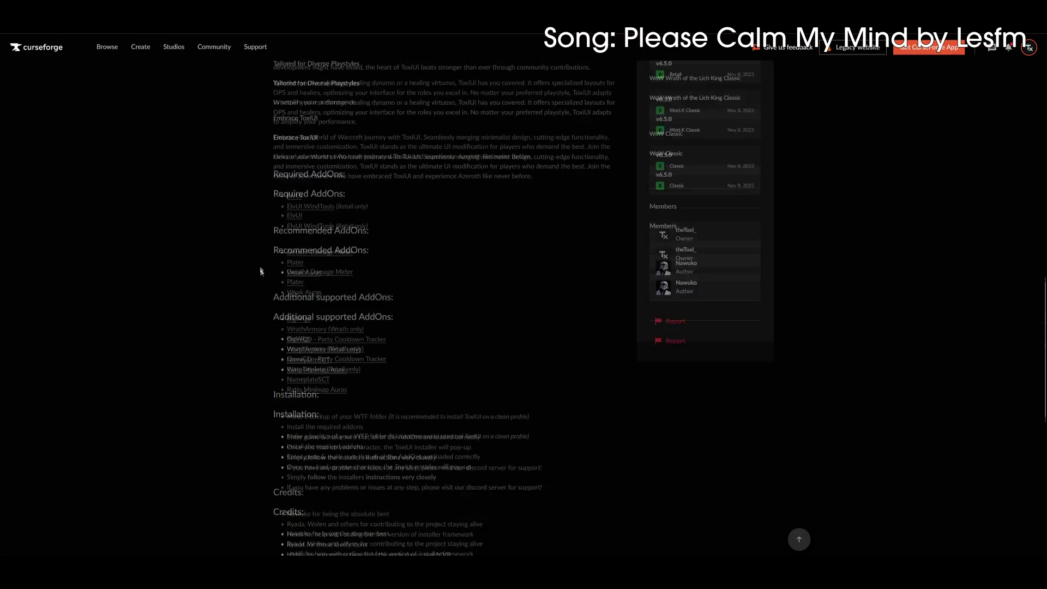
pyautogui.scroll(20, 251, 267)
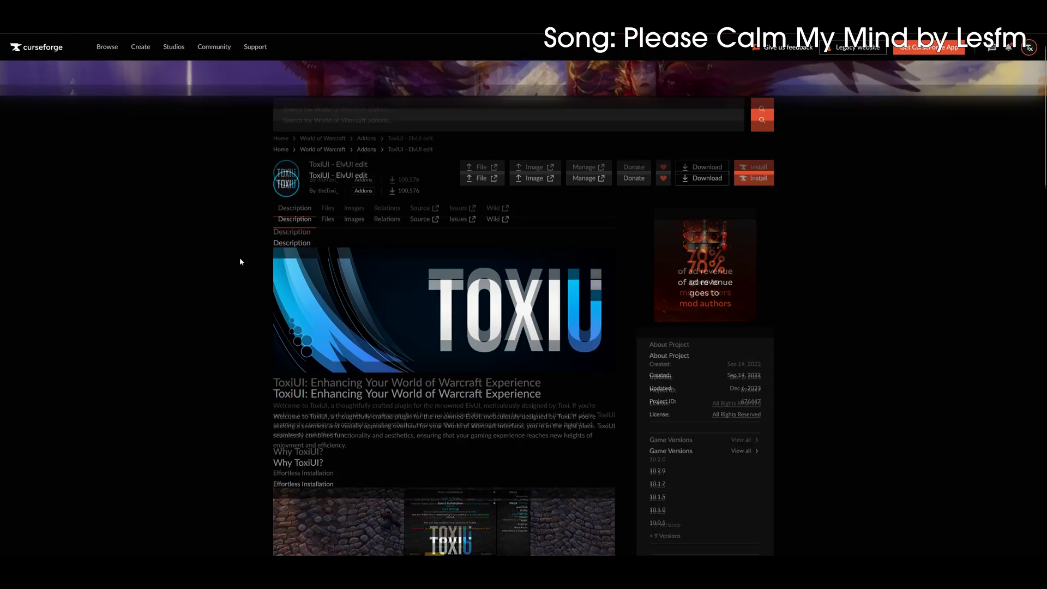
pyautogui.scroll(-2, 242, 261)
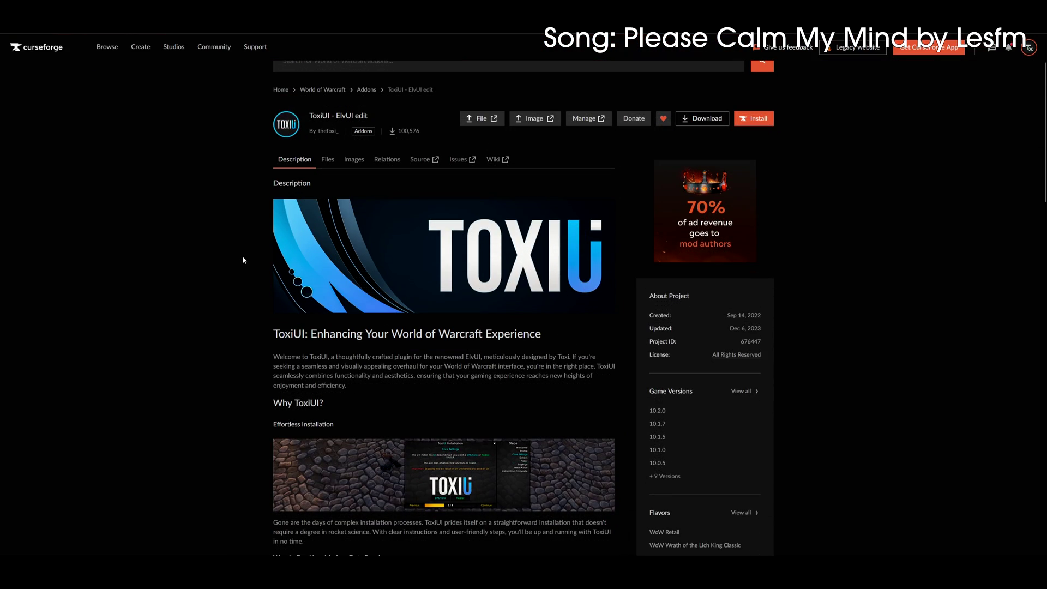
pyautogui.scroll(-4, 359, 332)
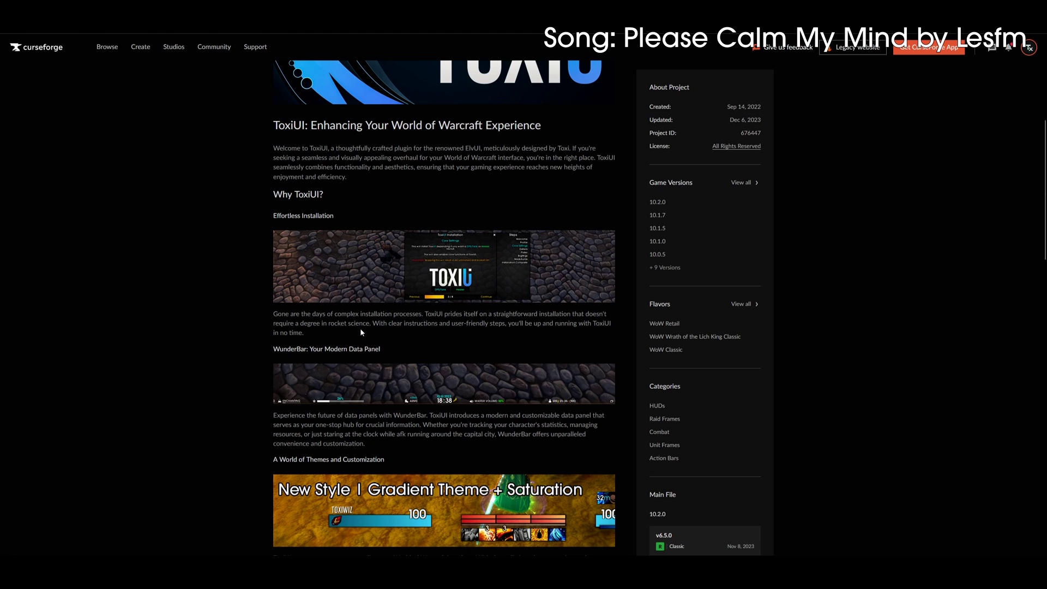
pyautogui.scroll(-8, 360, 329)
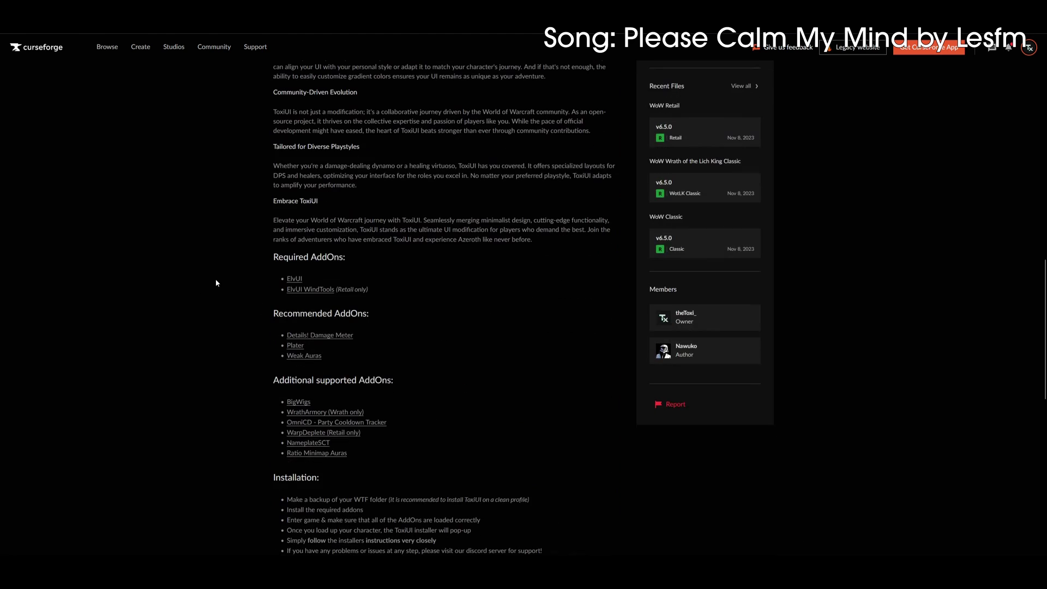
# - Highlight the Required AddOns heading and the Retail only note
pyautogui.moveTo(381, 298); pyautogui.dragTo(350, 262)
pyautogui.click(350, 263)
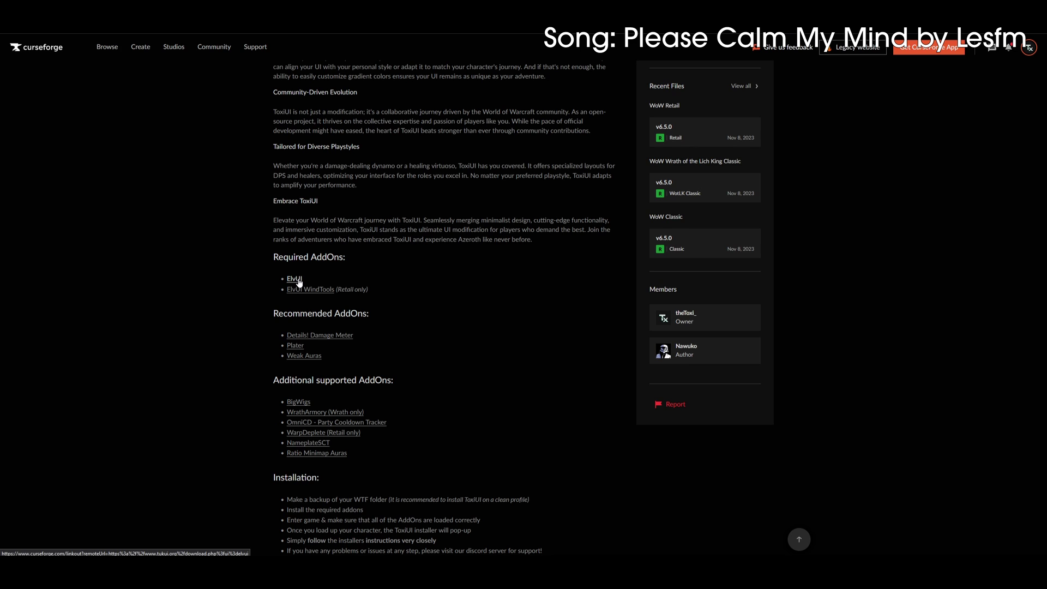
pyautogui.moveTo(335, 290); pyautogui.dragTo(347, 290)
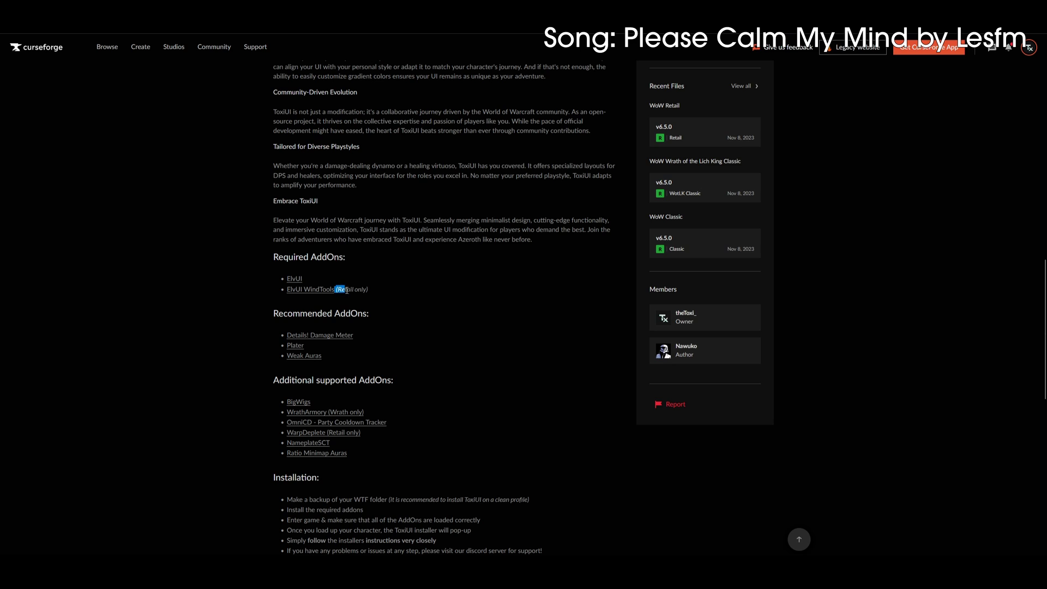
pyautogui.click(358, 304)
pyautogui.doubleClick(353, 290)
pyautogui.click(346, 298)
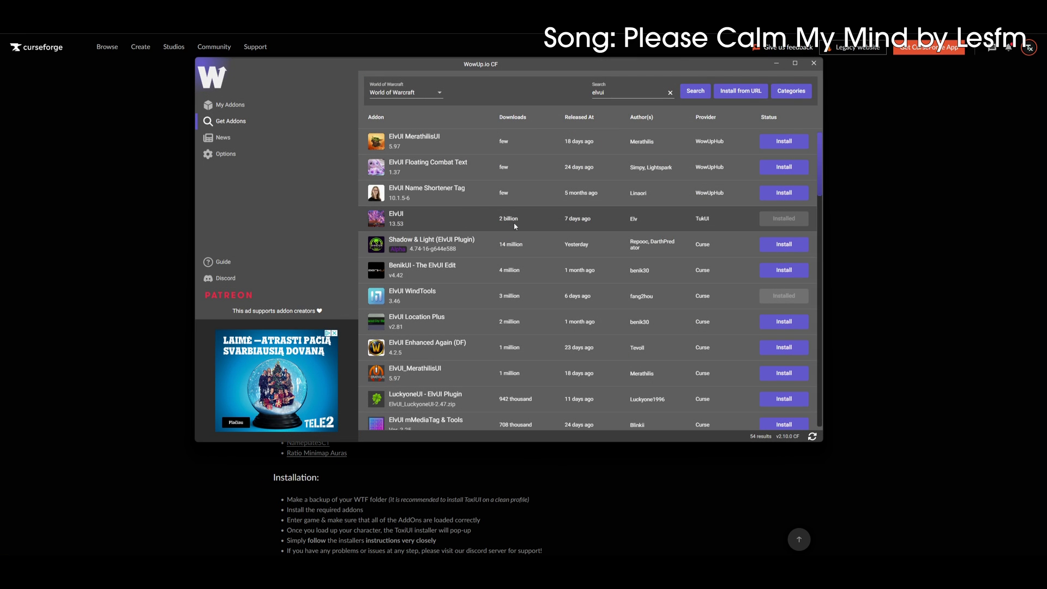
# - Select the installed ElvUI search result, then scroll through the My Addons list
pyautogui.click(416, 213)
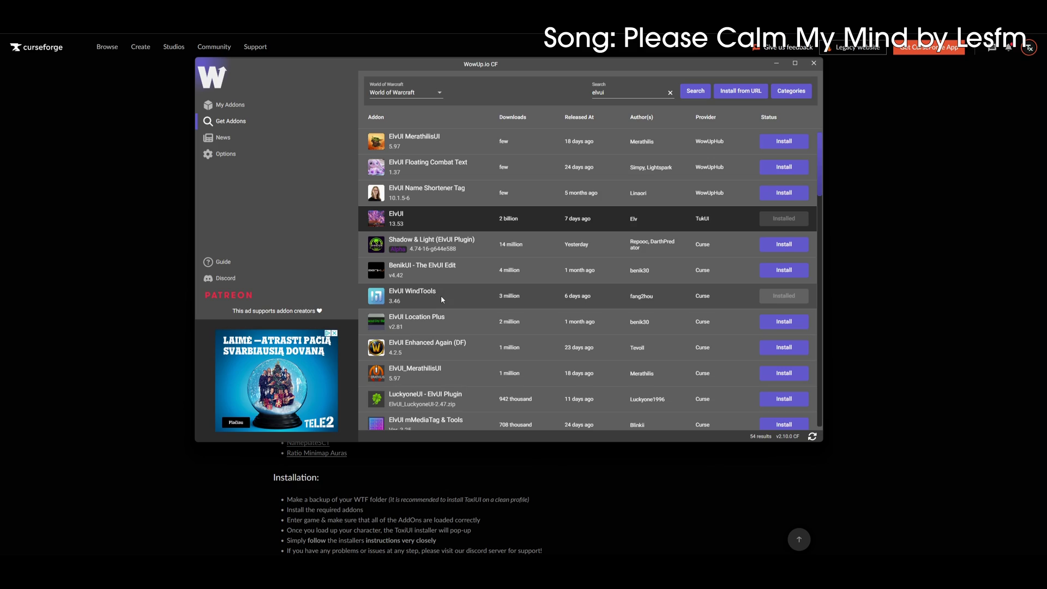
pyautogui.click(230, 105)
pyautogui.scroll(-5, 485, 246)
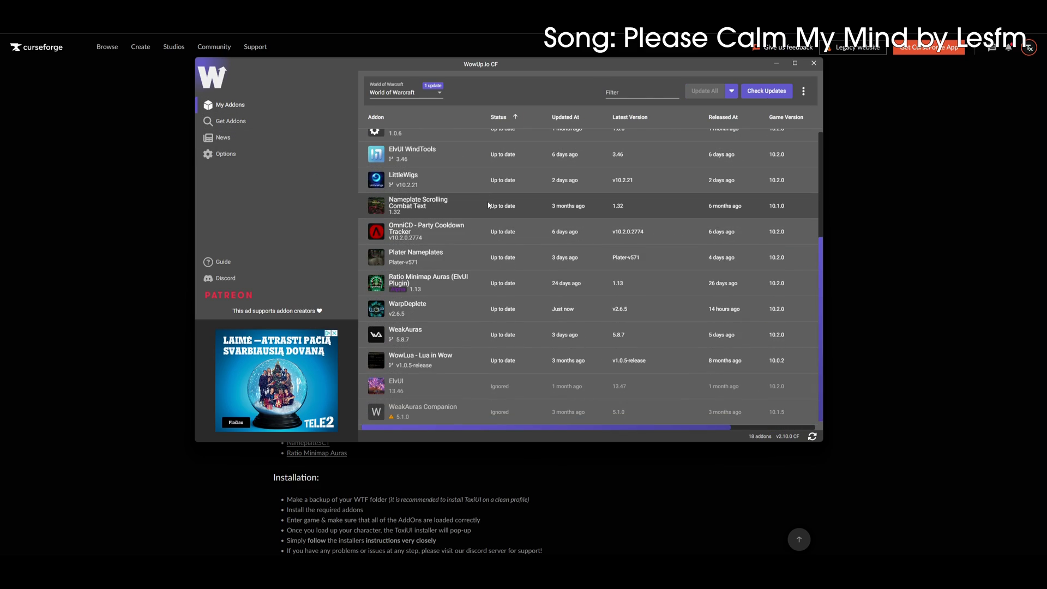
pyautogui.scroll(5, 459, 326)
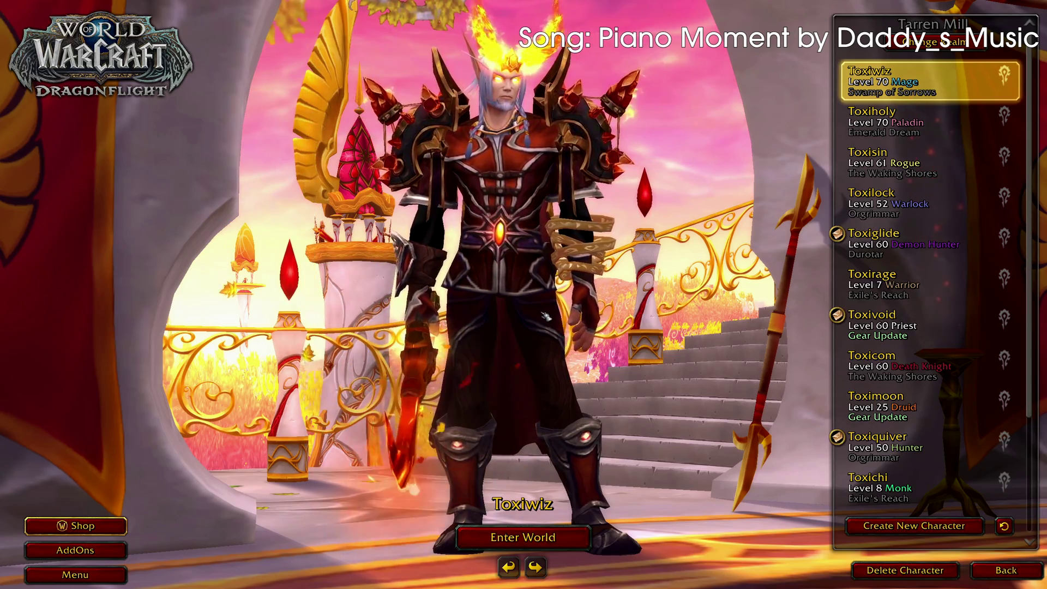
# - In the AddOn List, use Disable All, then tick ElvUI, ElvUI Libraries and ElvUI Options
pyautogui.click(124, 547)
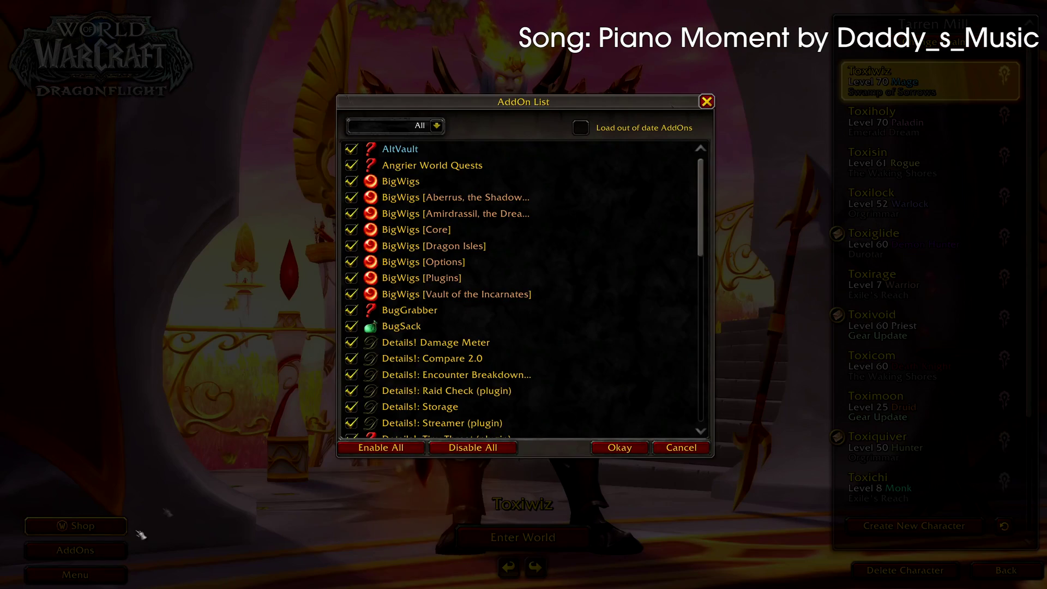
pyautogui.click(482, 448)
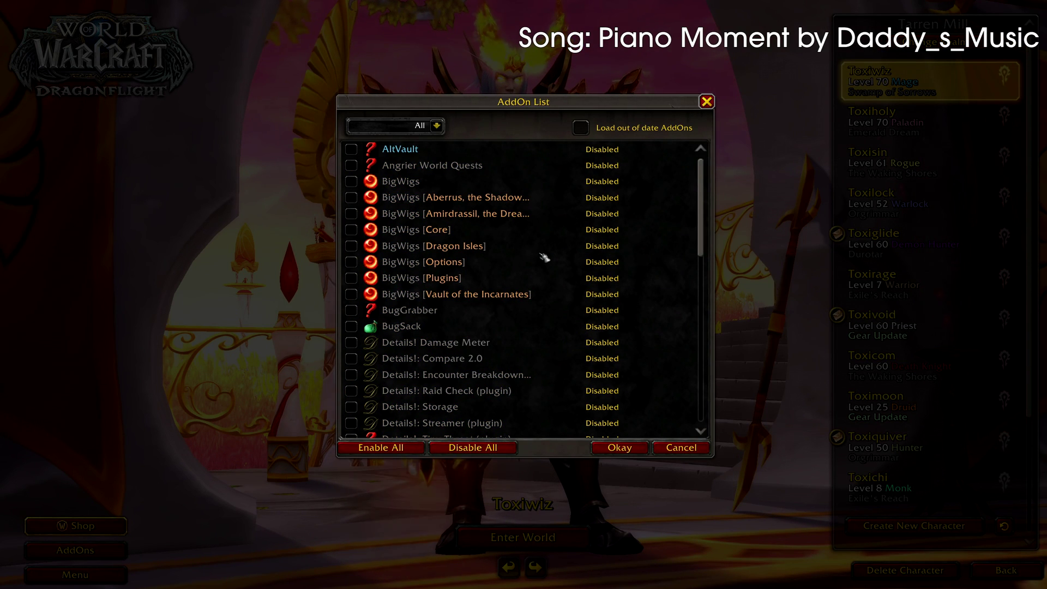
pyautogui.scroll(-6, 539, 267)
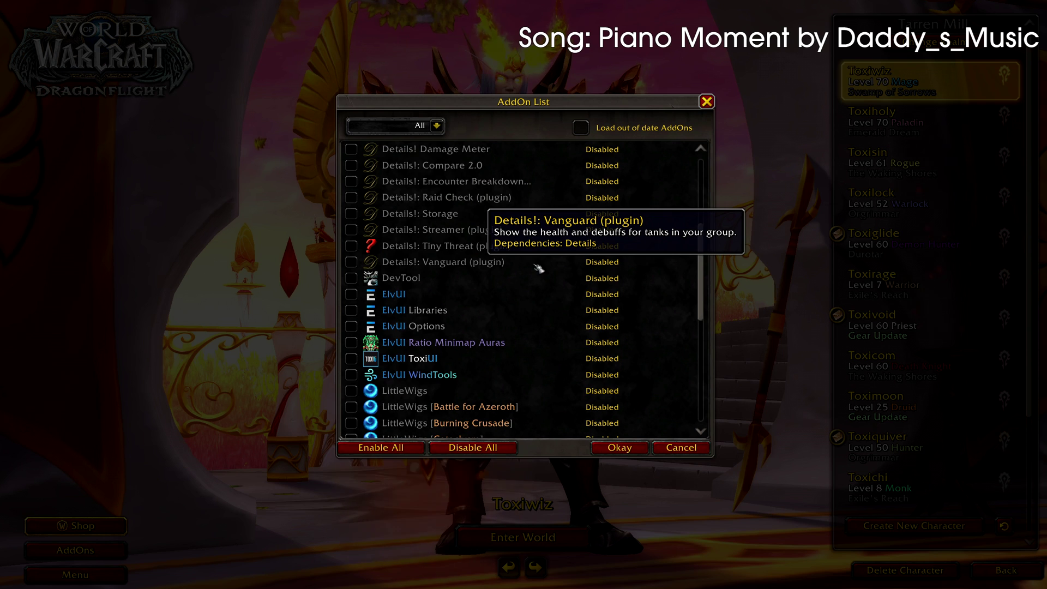
pyautogui.click(352, 295)
pyautogui.click(352, 310)
pyautogui.click(352, 326)
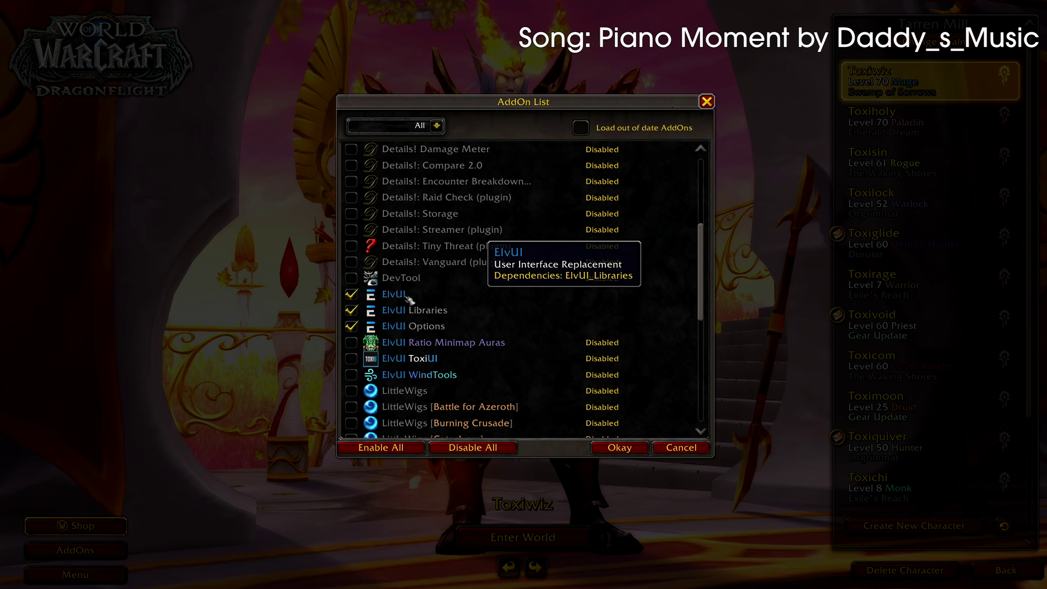